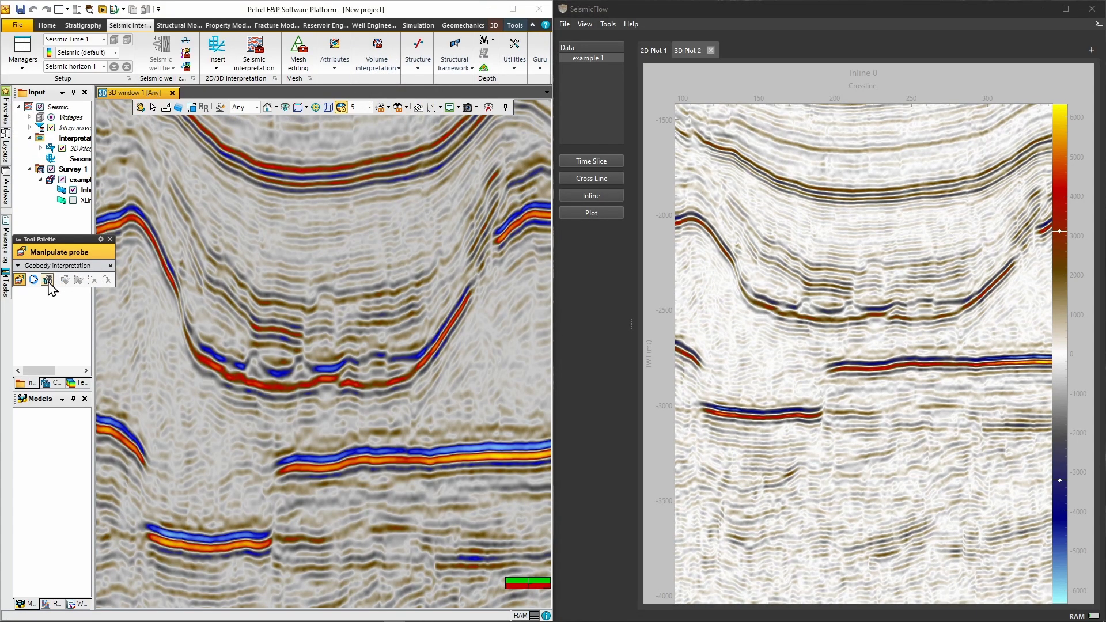
Step: Extract a seeded geobody in Petrel from a point on the strong reflector at the basin's base and inspect it beside the inline
click(48, 280)
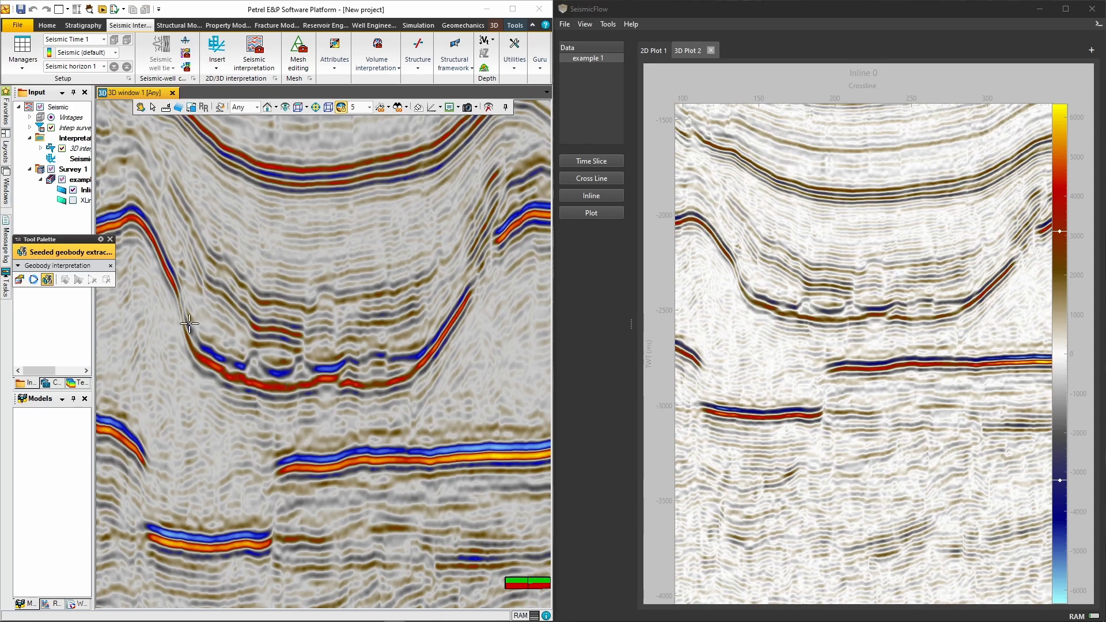
click(211, 363)
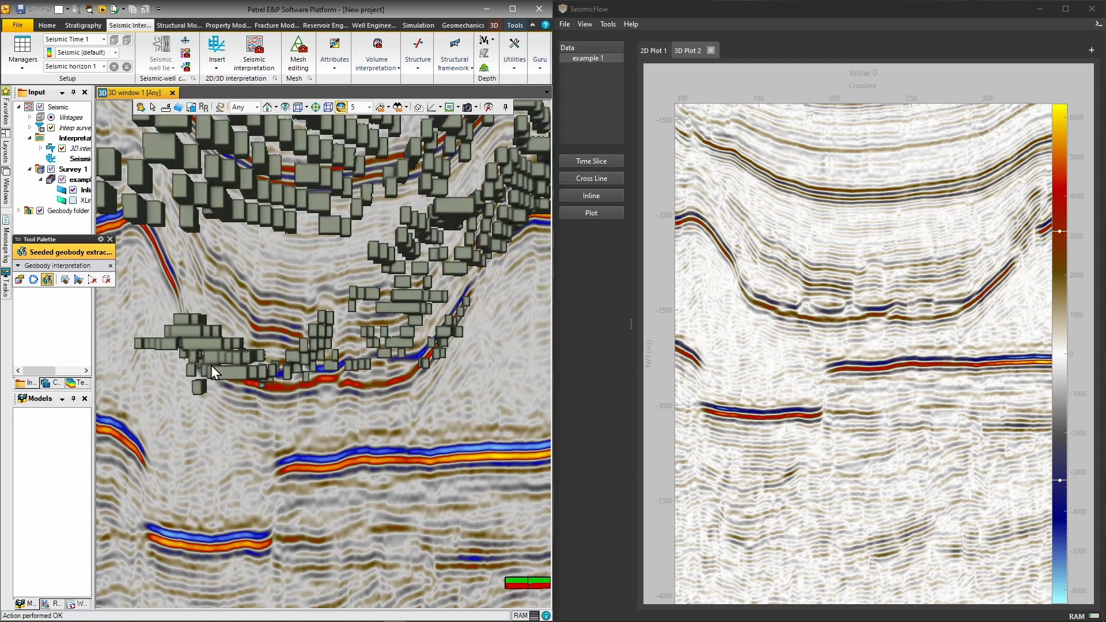
click(141, 107)
drag(254, 289, 262, 334)
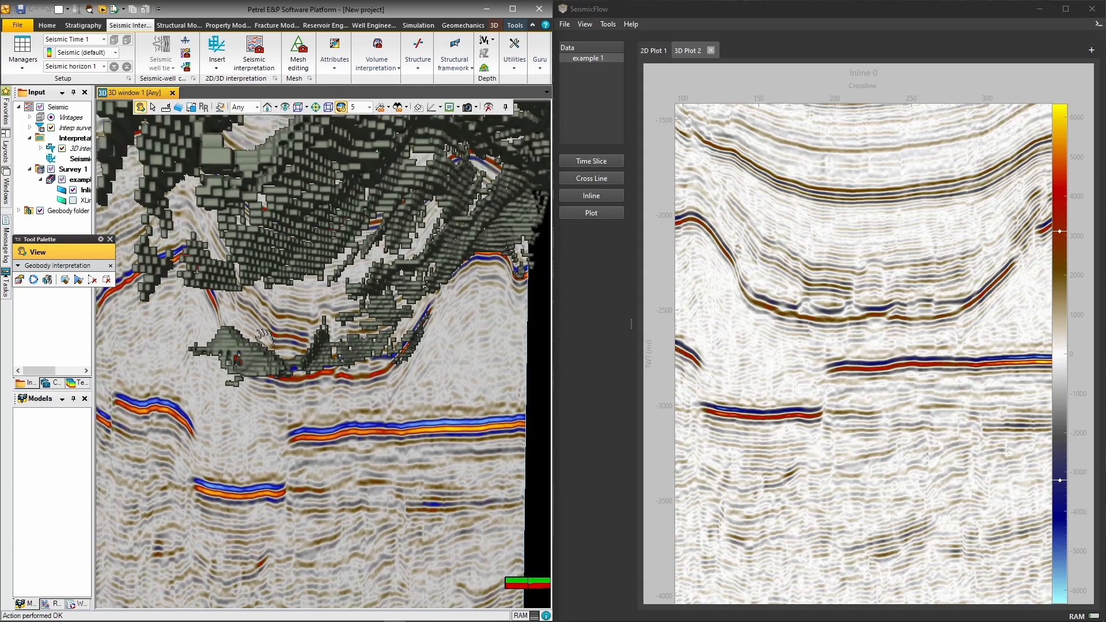
scroll(264, 336, down, 8)
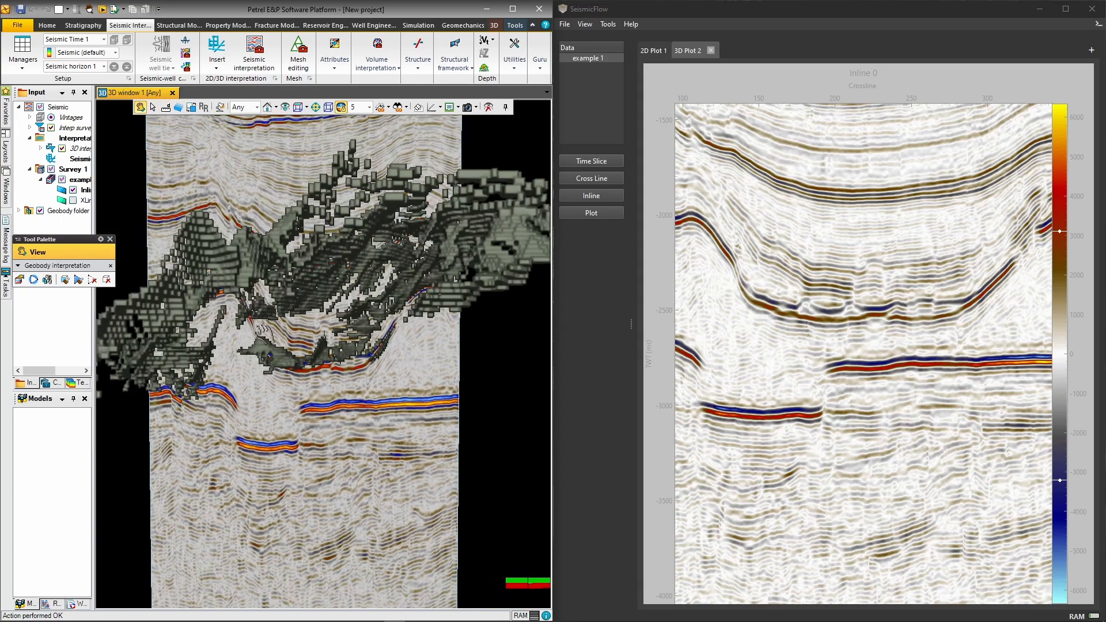
scroll(264, 332, down, 5)
drag(269, 301, 364, 381)
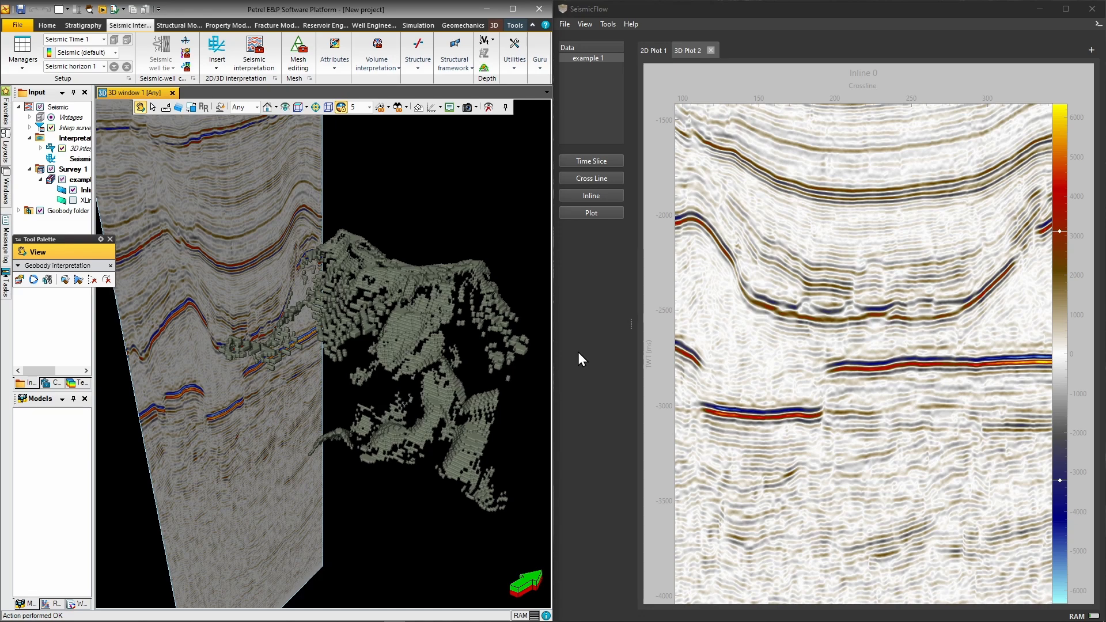
Step: Switch to SeismicFlow, activate layer extraction on the inline and extract the basin-base red reflector from a seed point as layer type Extracted
right_click(837, 333)
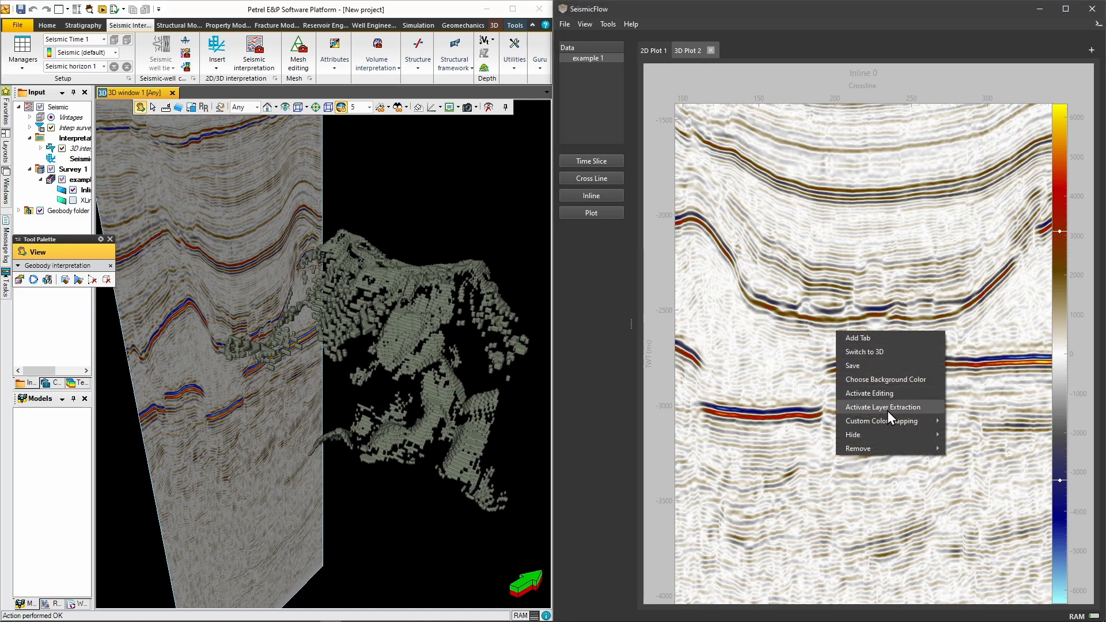
click(887, 407)
click(861, 327)
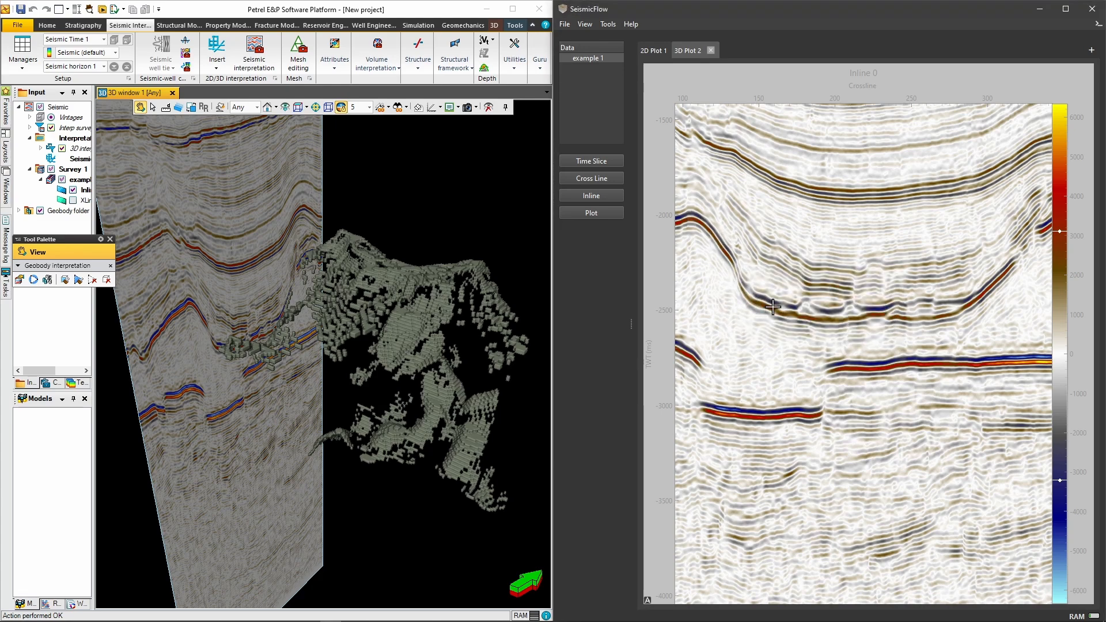
scroll(772, 307, up, 2)
scroll(762, 309, up, 1)
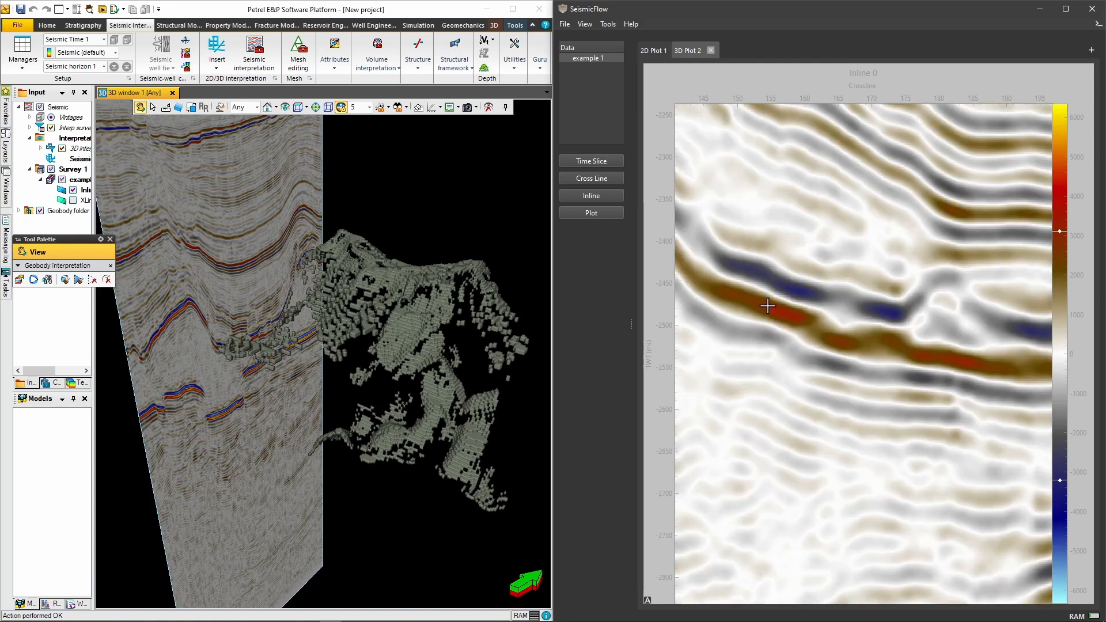
click(766, 306)
click(789, 308)
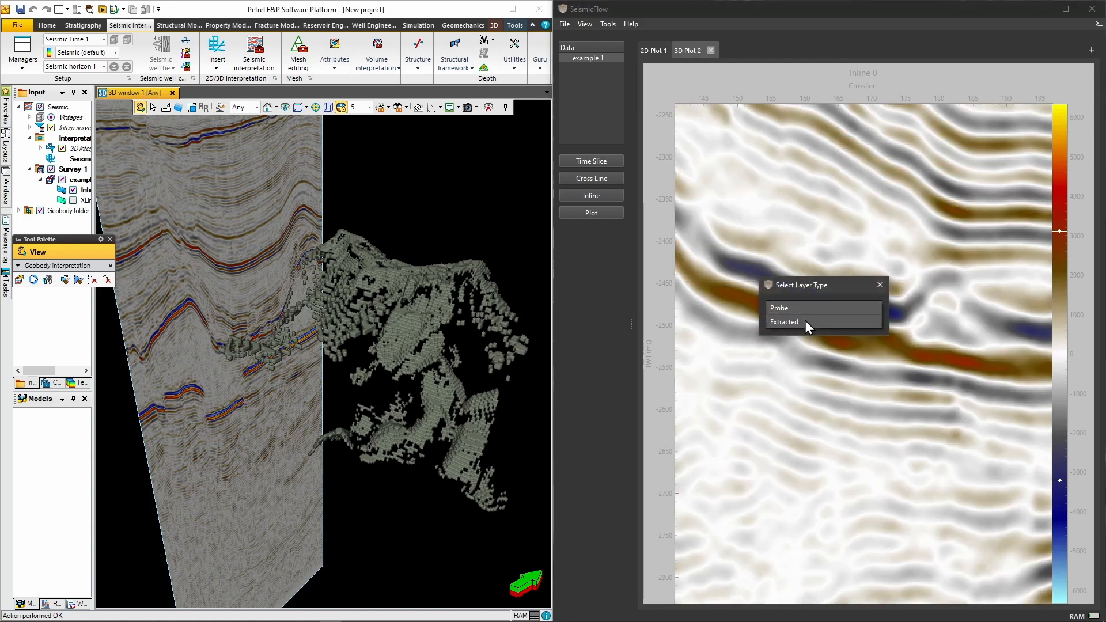
click(804, 320)
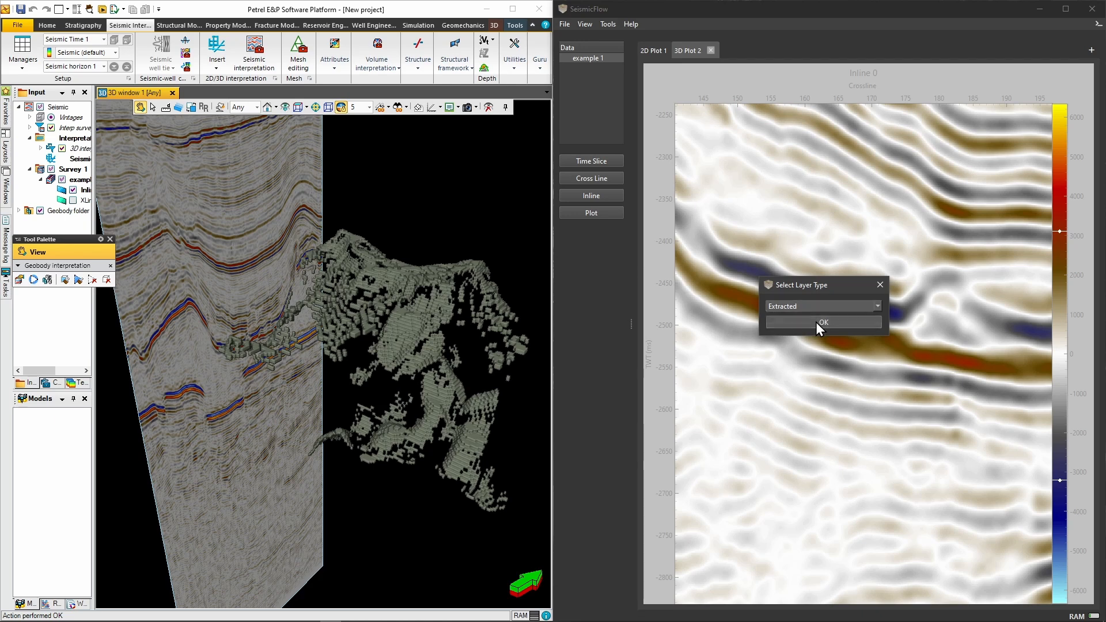
click(816, 323)
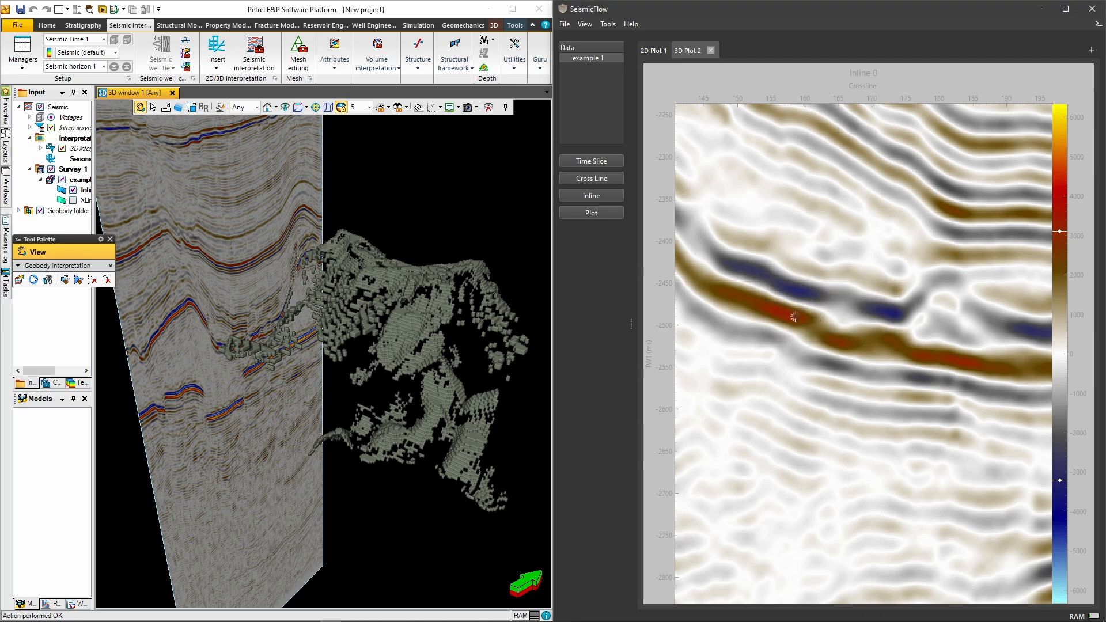
Step: Deactivate layer extraction and plot the extracted layer with the seismic section in 2D Plot 1
right_click(789, 318)
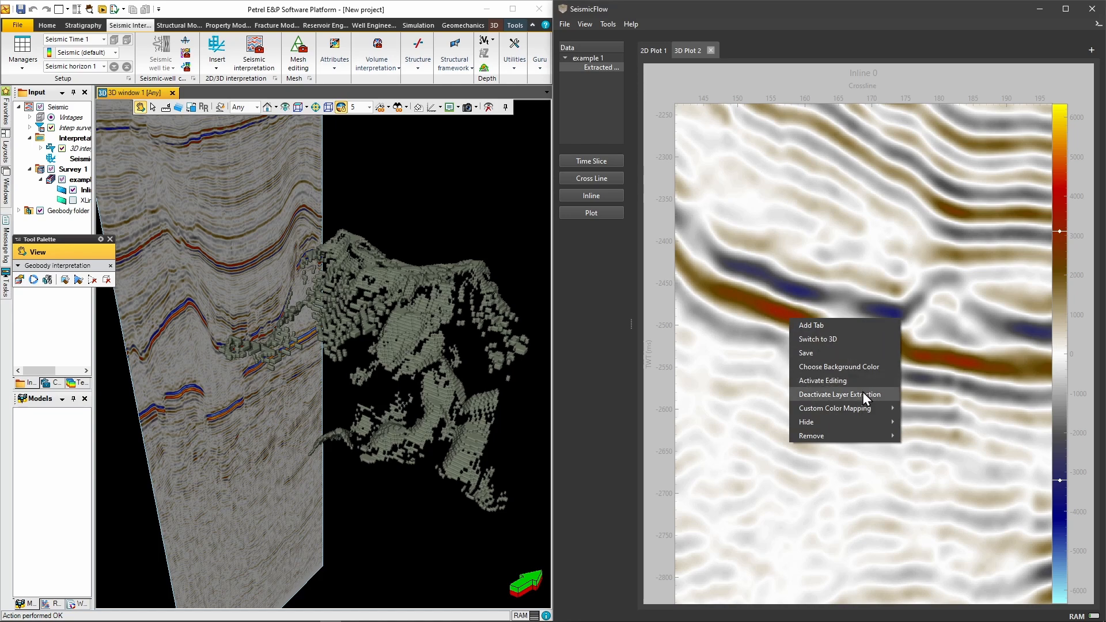
click(839, 395)
click(866, 327)
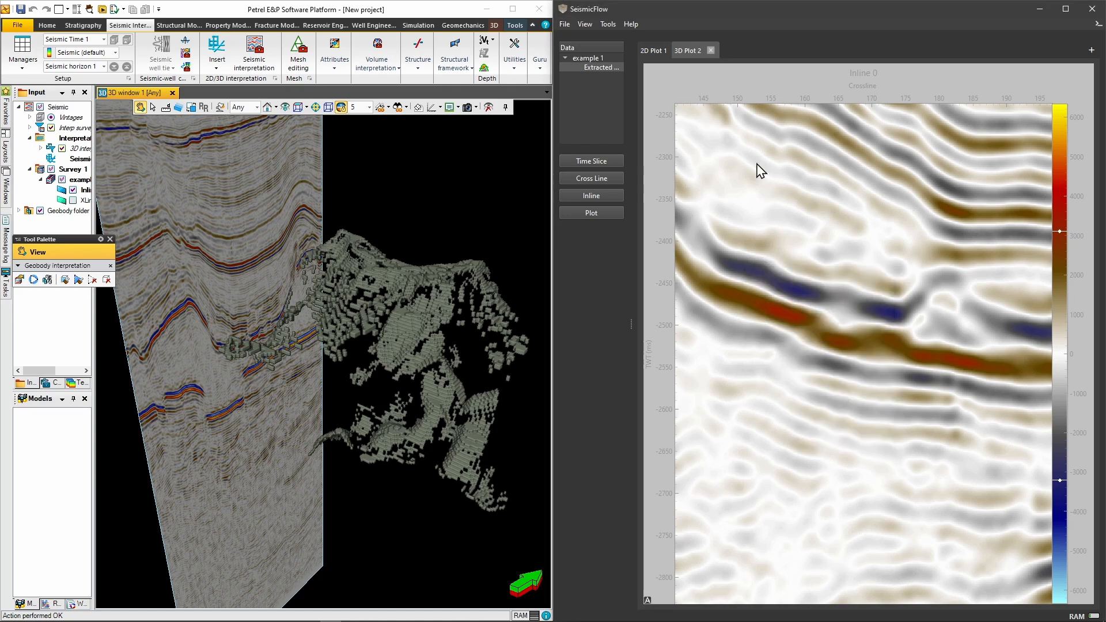
click(693, 51)
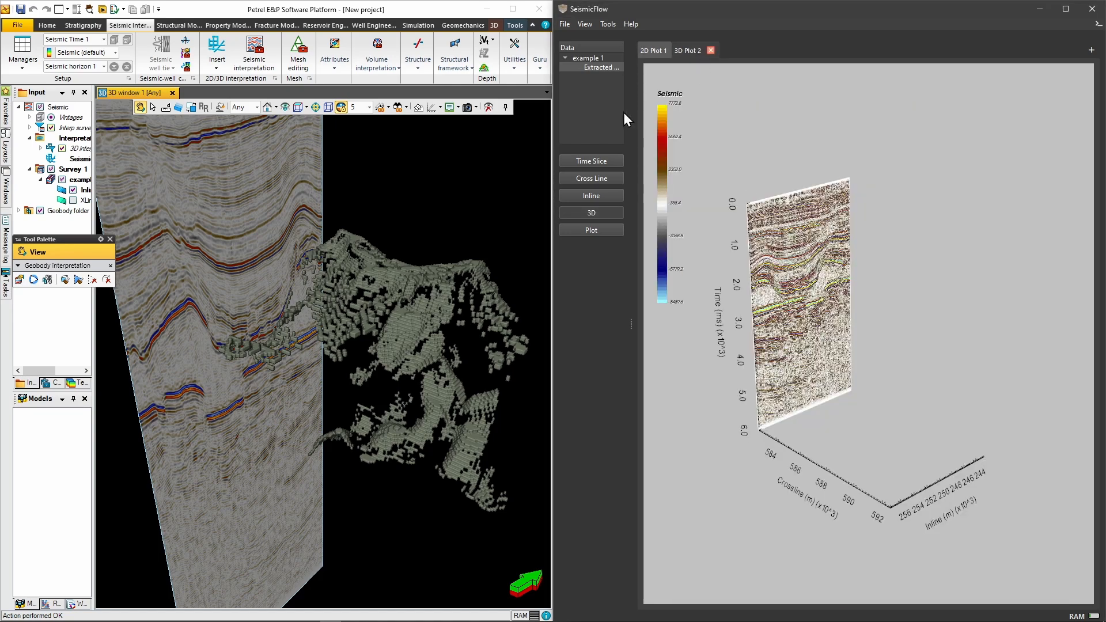
click(608, 229)
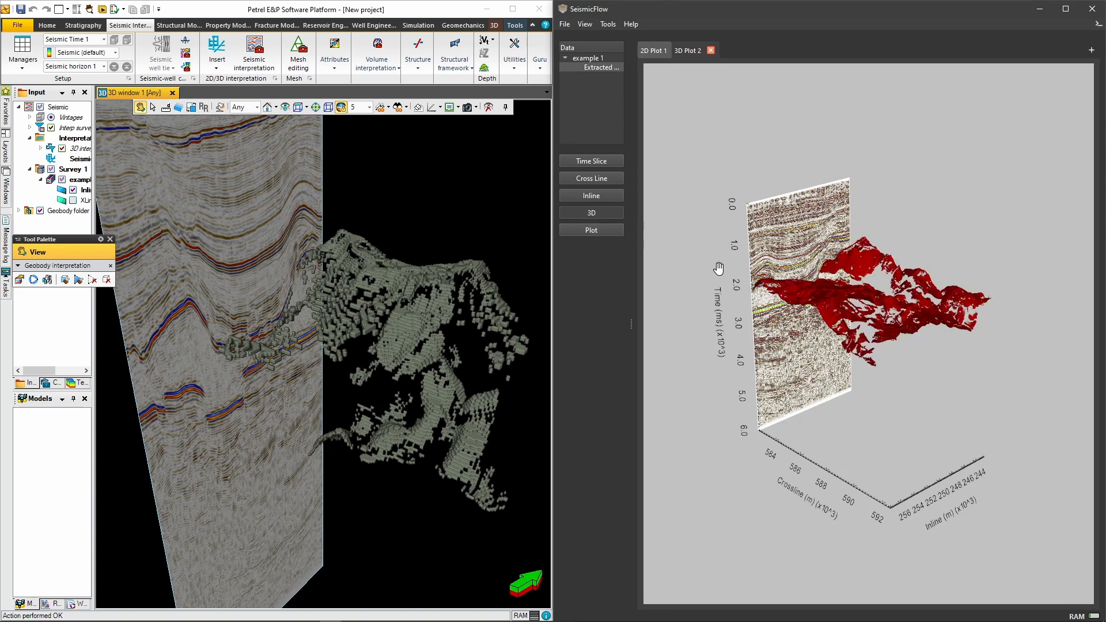
Step: Examine the extracted layer's coverage and gaps against the seismic section from several angles and distances
drag(870, 297, 821, 286)
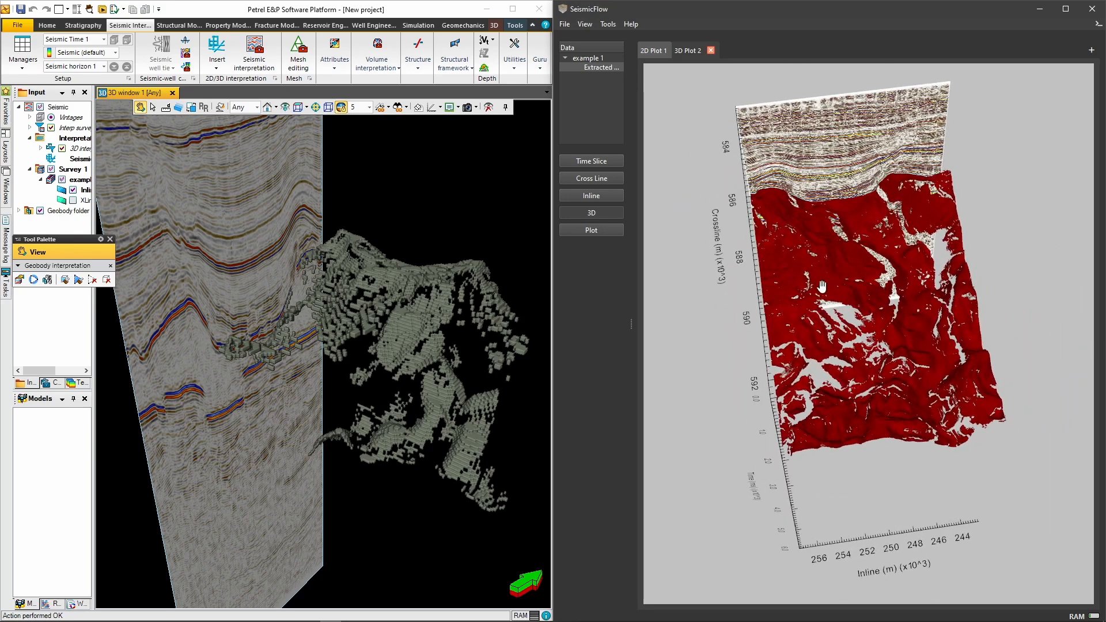
scroll(846, 163, up, 3)
middle_drag(827, 150, 842, 282)
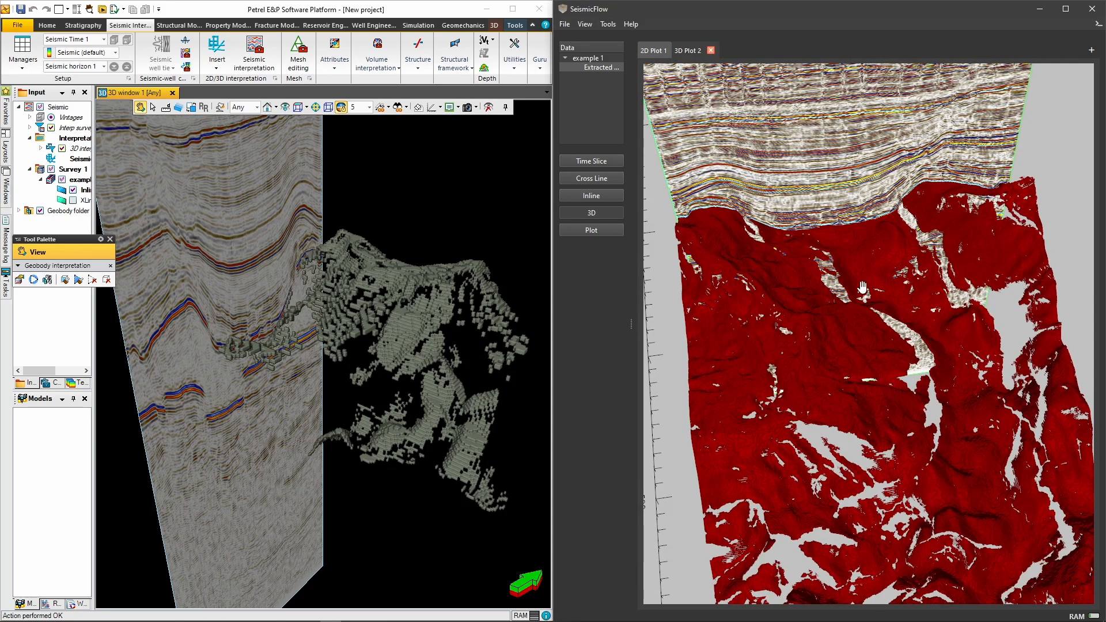
scroll(862, 288, down, 3)
mouse_move(870, 333)
mouse_down()
mouse_move(799, 366)
mouse_move(874, 340)
mouse_up()
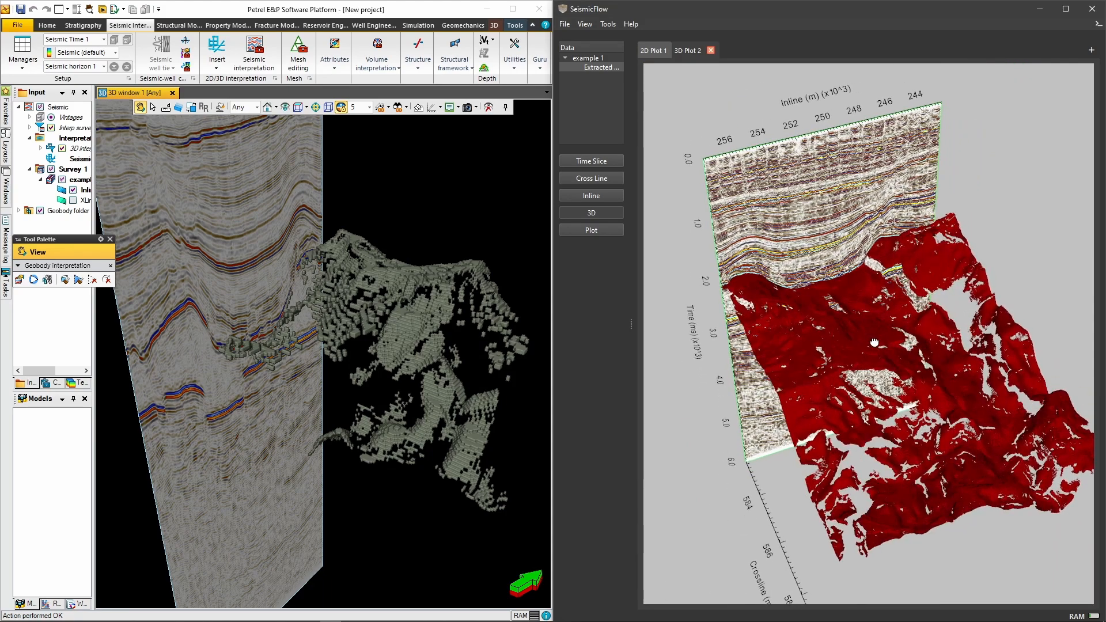
scroll(885, 362, down, 2)
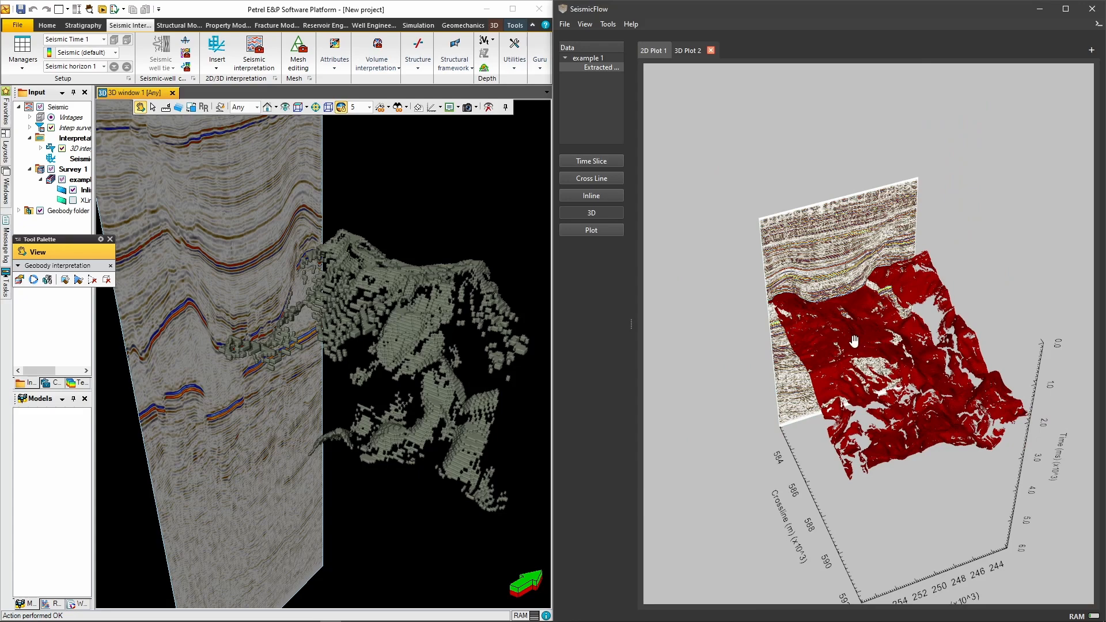
Step: Switch to Petrel and examine the extracted geobody's surface detail from above and close up
click(366, 304)
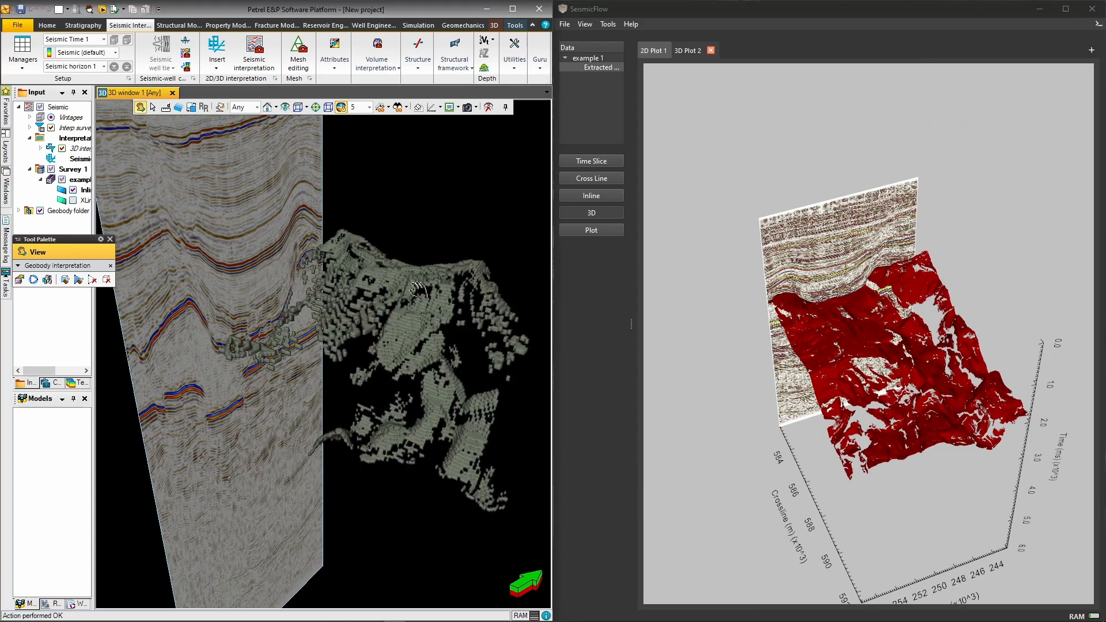
drag(419, 290, 344, 382)
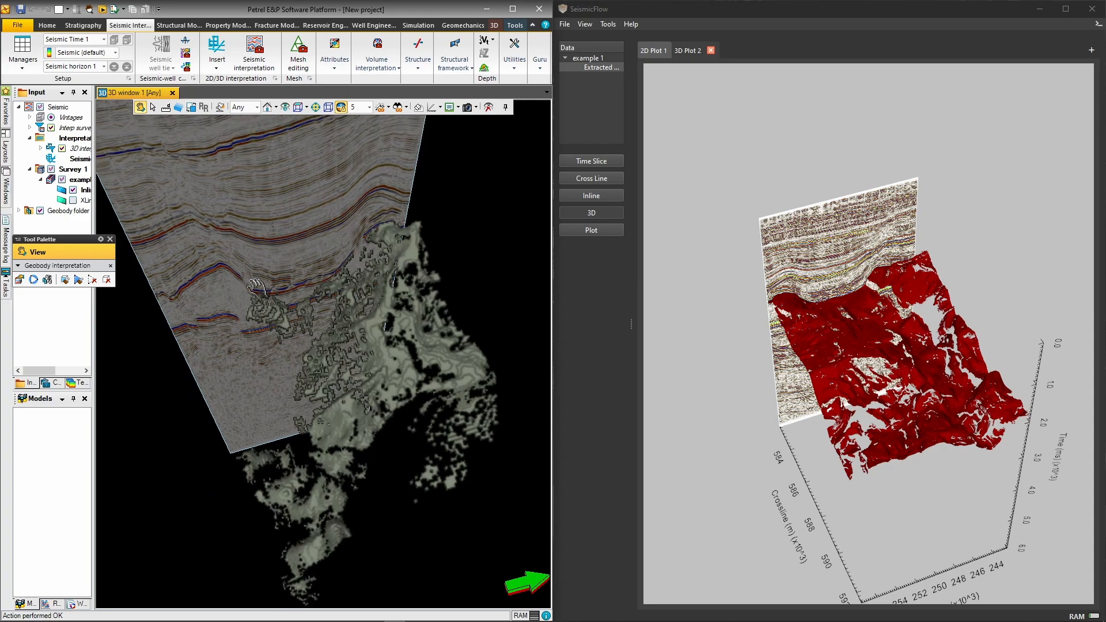
scroll(256, 285, up, 5)
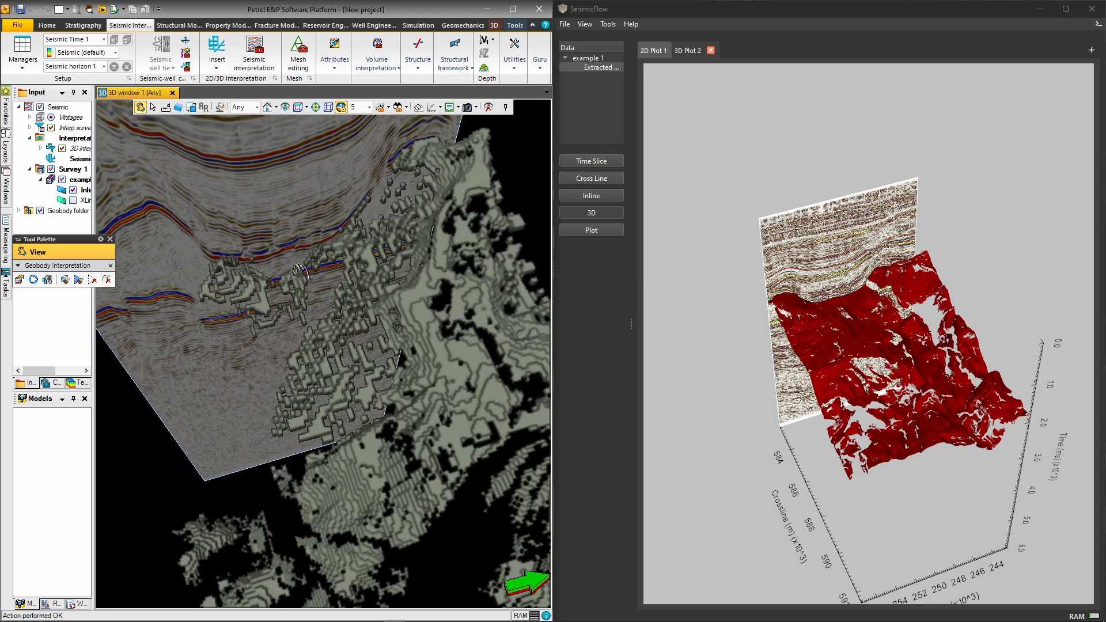
scroll(279, 292, up, 4)
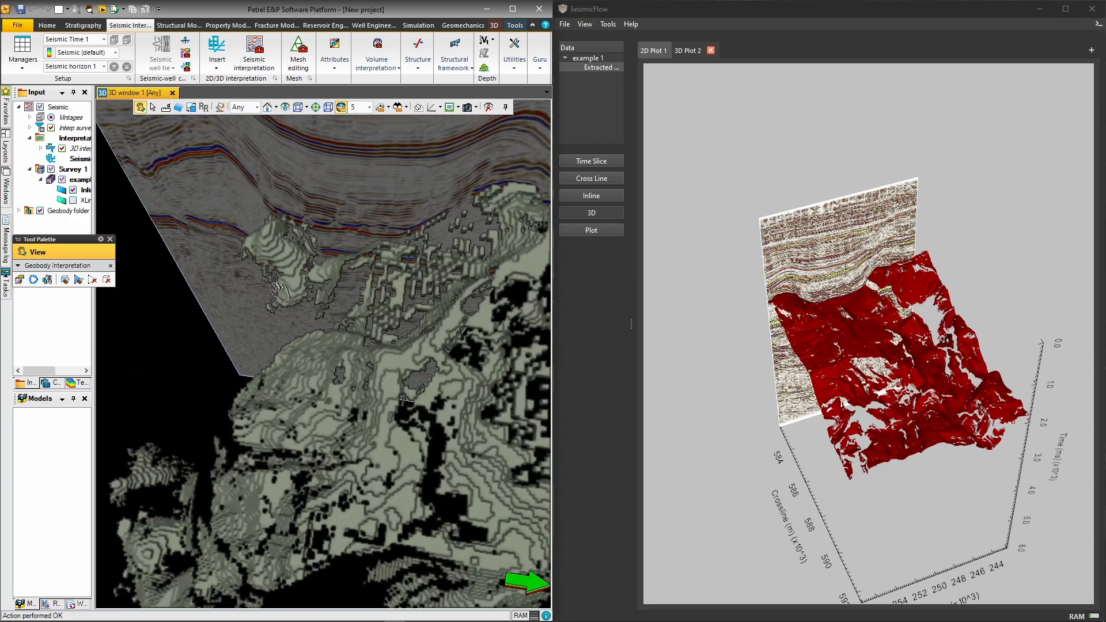
scroll(279, 290, up, 3)
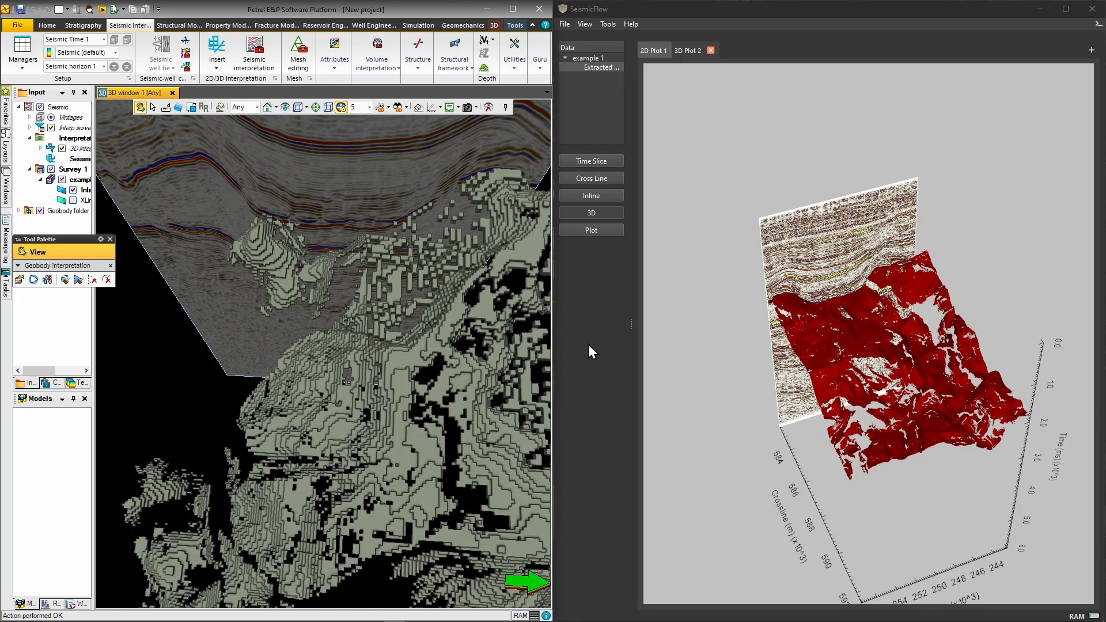
Step: Compare the SeismicFlow layer with the Petrel geobody for coverage, continuity and surface detail from matching viewpoints
scroll(885, 301, up, 10)
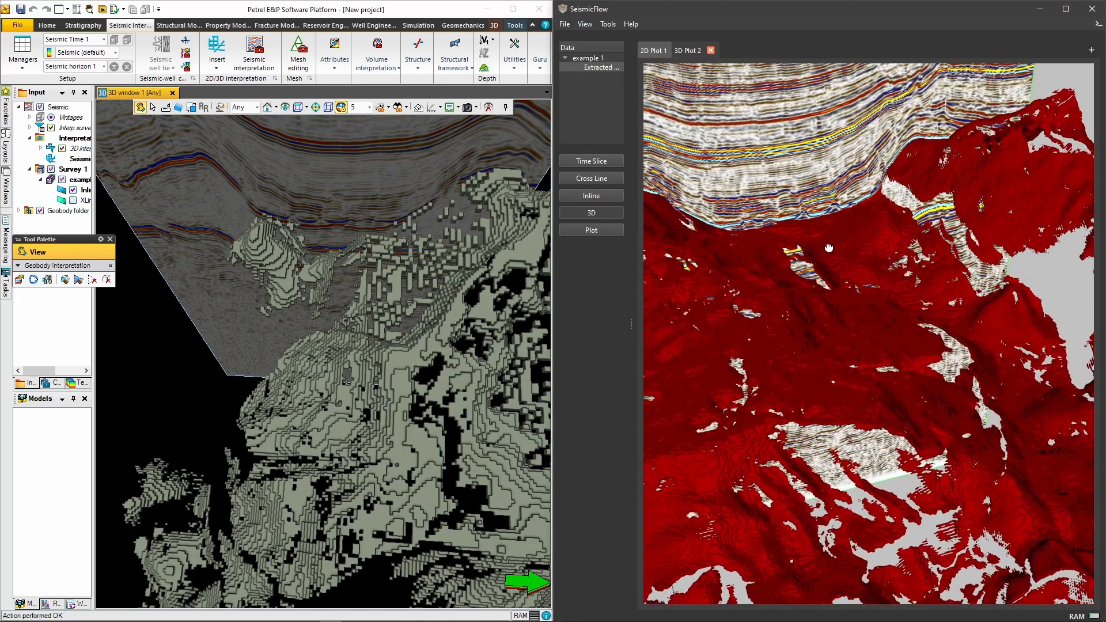
drag(803, 257, 827, 249)
scroll(828, 247, down, 5)
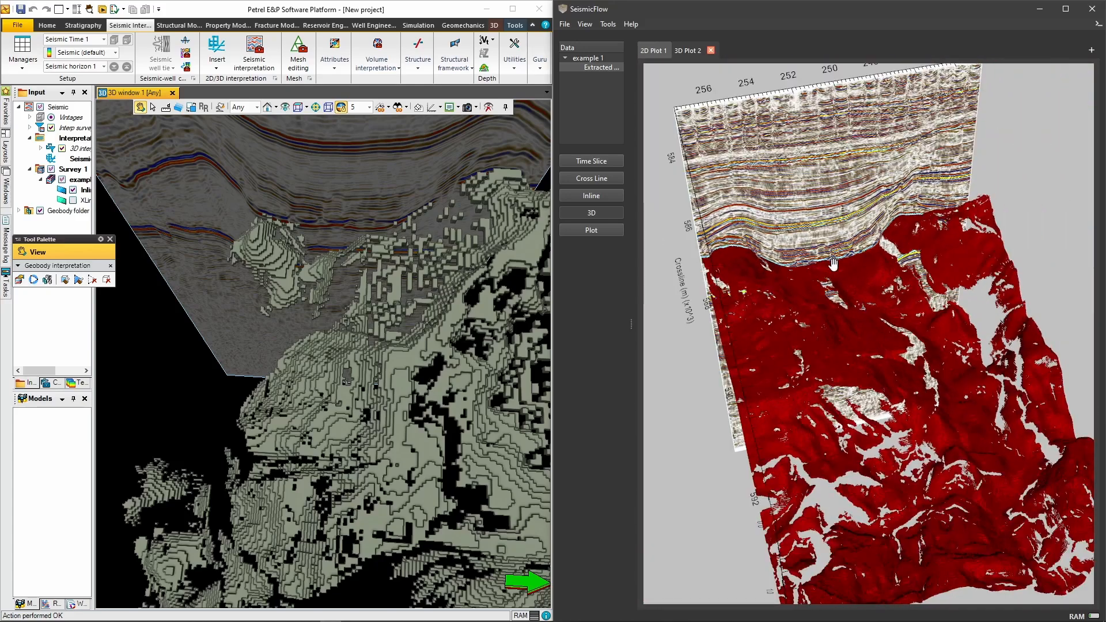
drag(310, 246, 352, 309)
scroll(879, 439, up, 5)
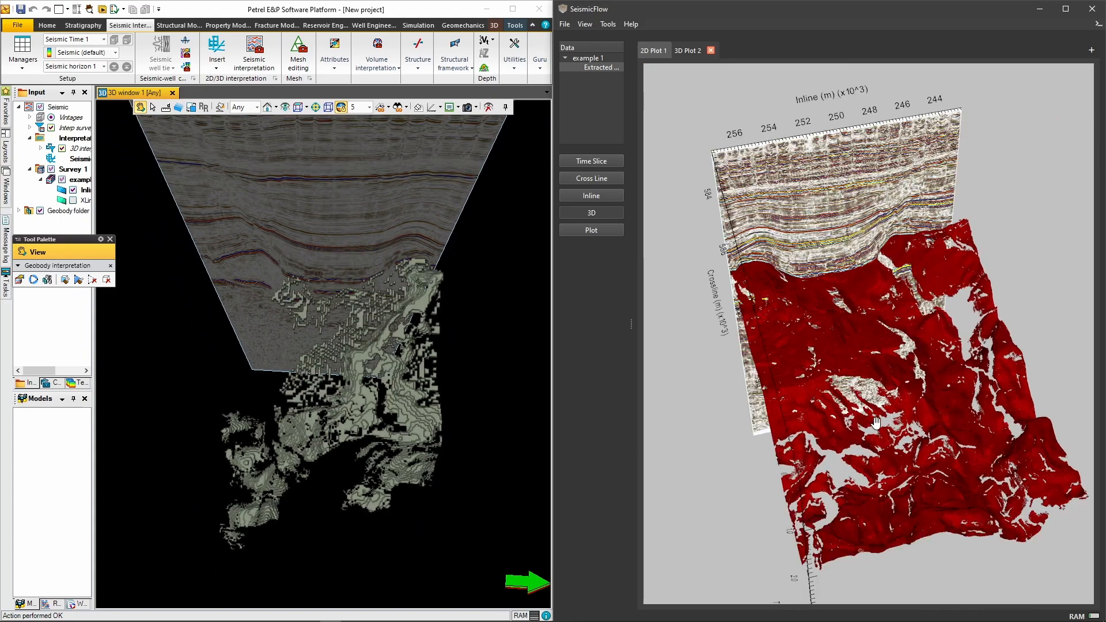
mouse_move(903, 409)
mouse_down()
mouse_move(896, 425)
mouse_move(893, 408)
mouse_up()
drag(387, 415, 489, 482)
drag(868, 426, 1091, 562)
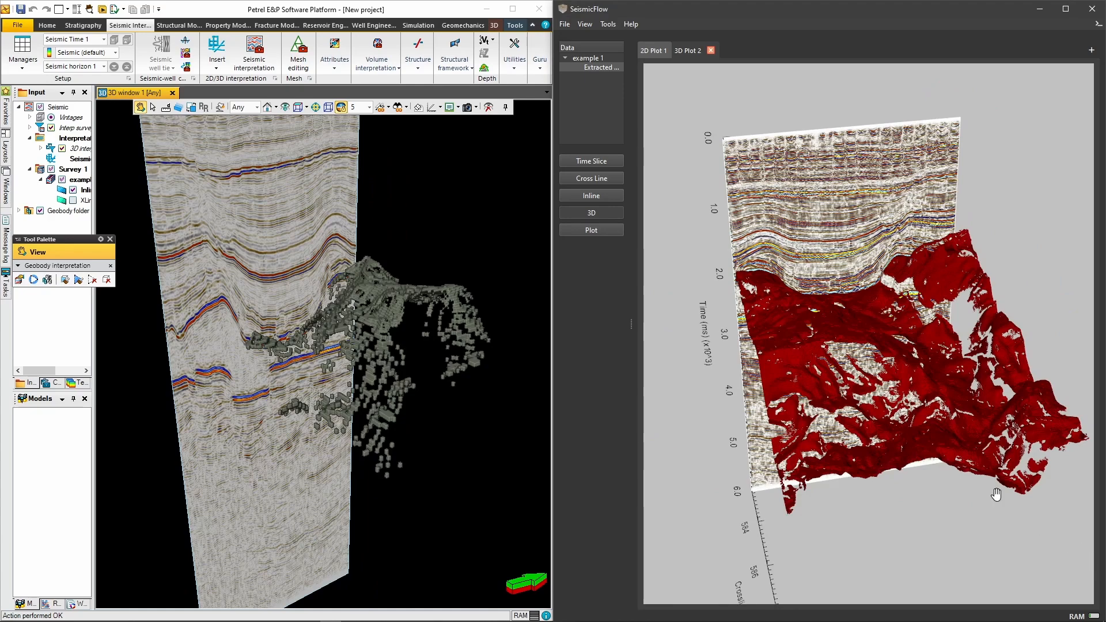
drag(925, 430, 909, 416)
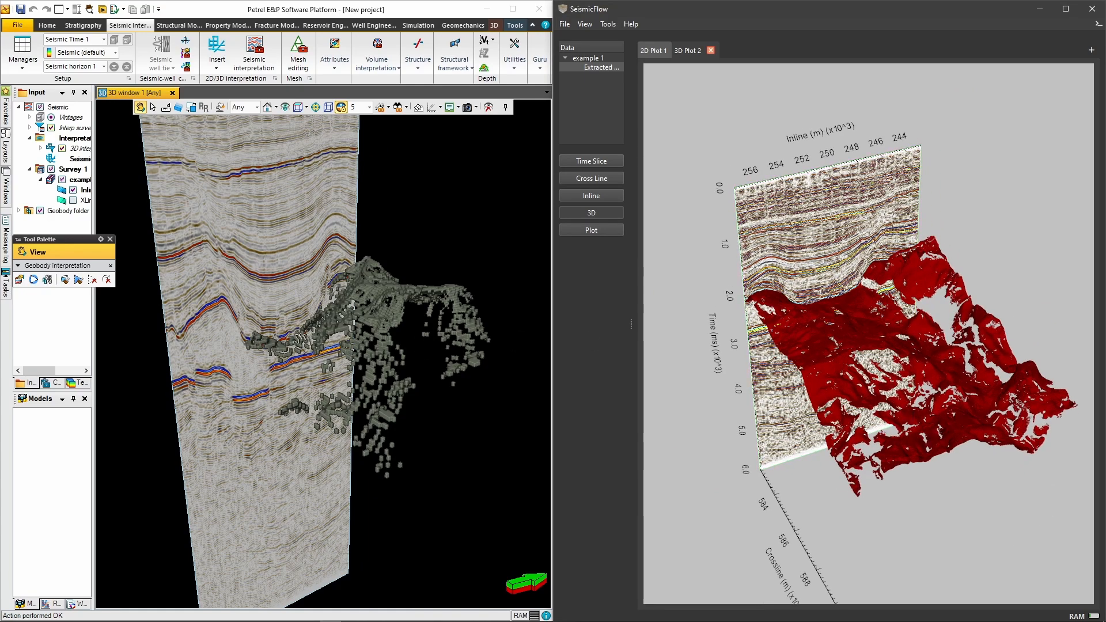